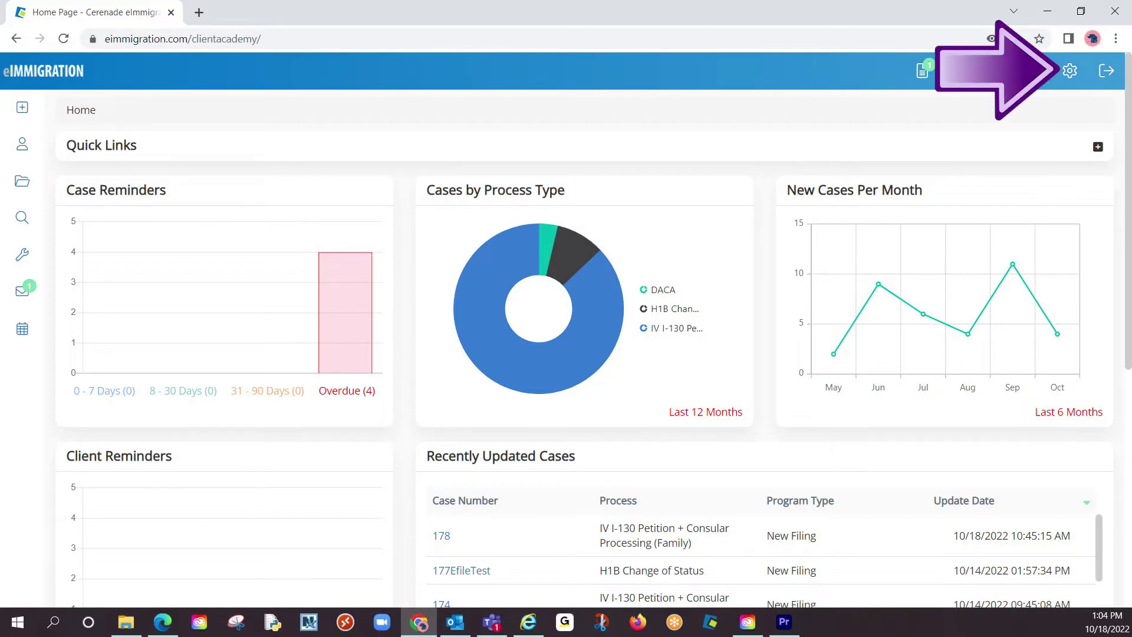
Open the Settings gear menu to reach the administrator options.
click(1069, 71)
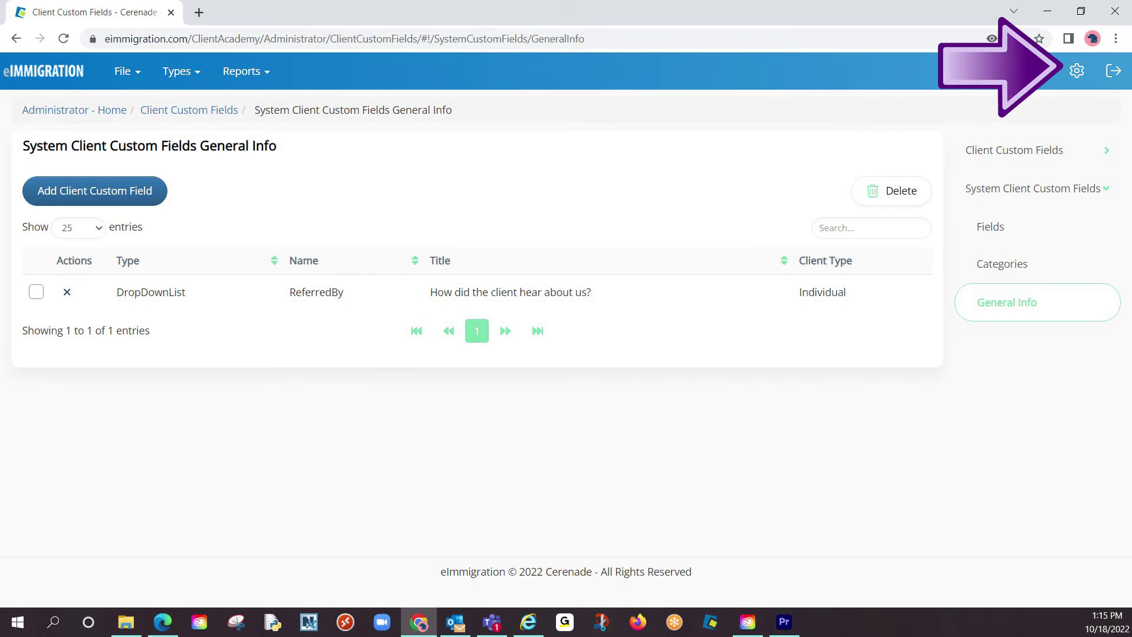
Open the Settings gear menu to switch to the Caseworker Module.
click(1077, 71)
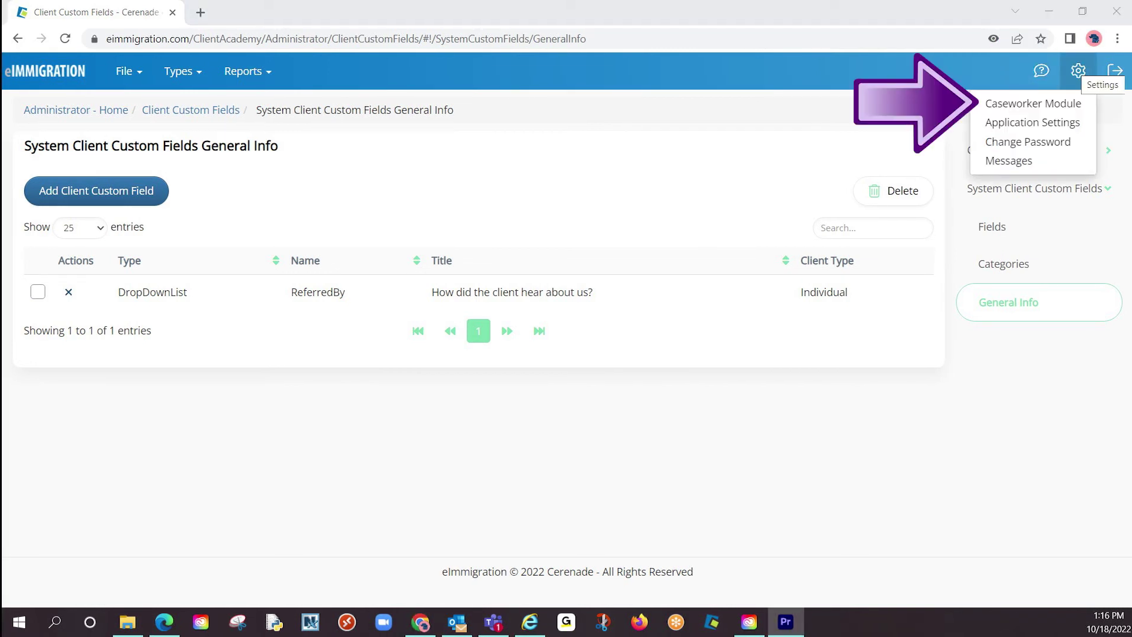